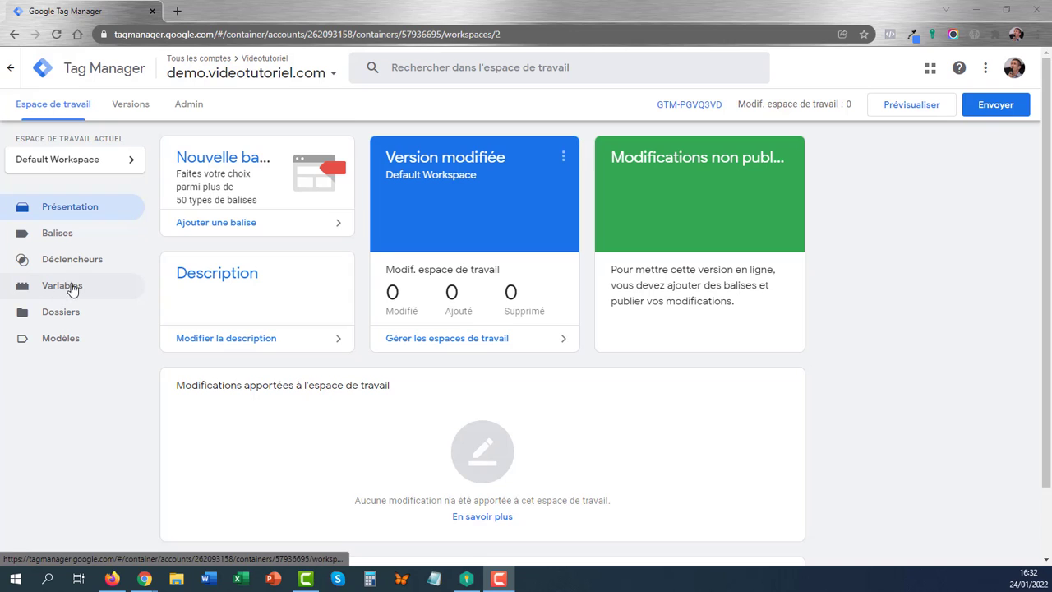
# In the built-in variables configuration, enable the utility variables Environment Name, Container ID, Container Version, Random Number and HTML ID
pyautogui.click(59, 288)
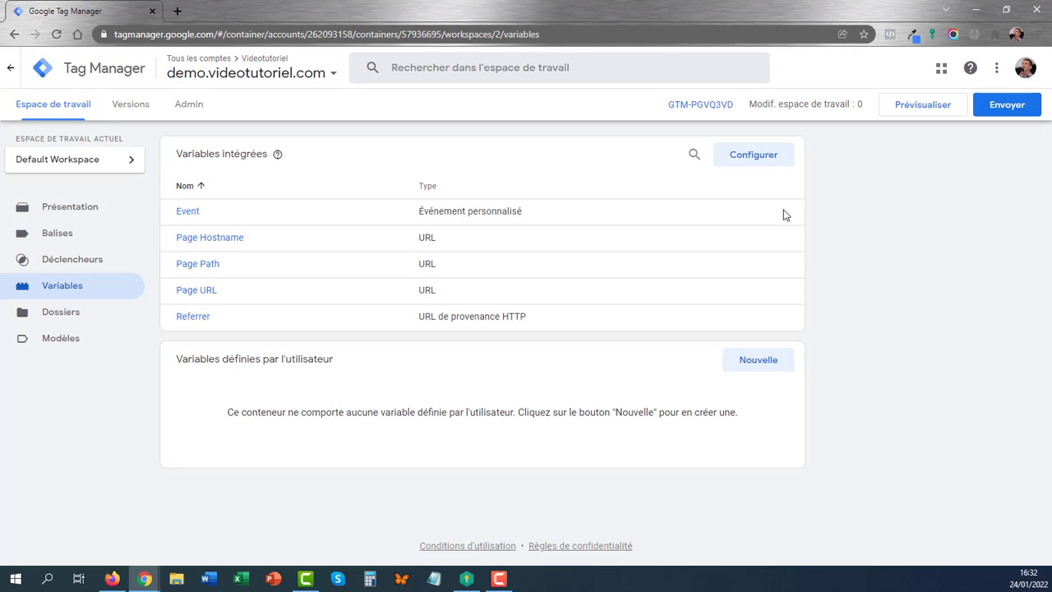
pyautogui.click(754, 158)
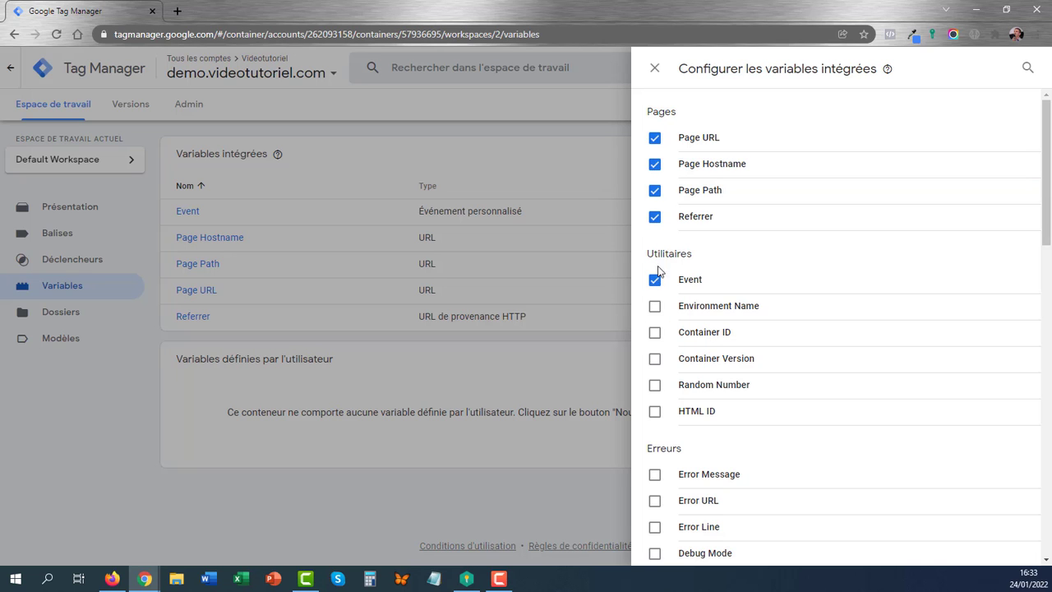
pyautogui.click(657, 311)
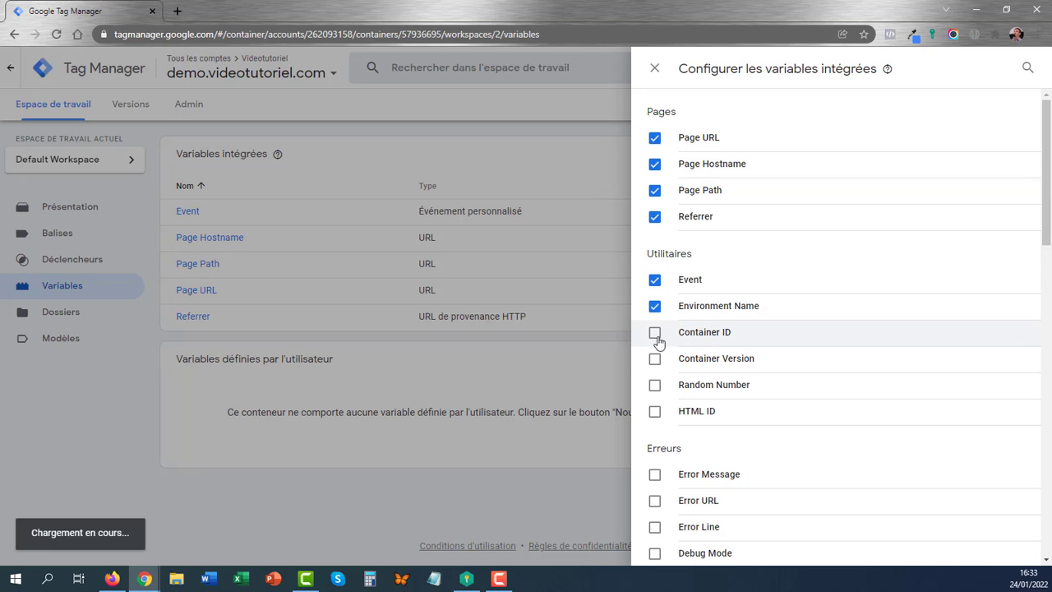
pyautogui.click(655, 334)
pyautogui.click(655, 359)
pyautogui.click(655, 385)
pyautogui.click(655, 410)
# Enable the built-in error variables Error Message, Error URL, Error Line and Debug Mode
pyautogui.scroll(-3, 655, 369)
pyautogui.click(654, 211)
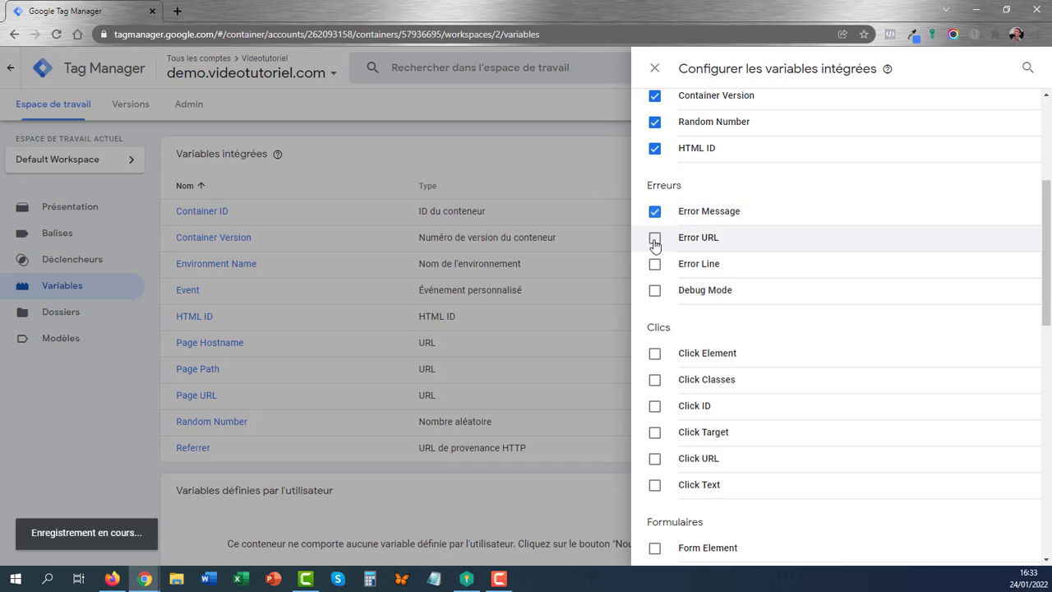
pyautogui.click(654, 237)
pyautogui.click(655, 264)
pyautogui.click(654, 290)
# Enable all built-in click variables: Click Element, Click Classes, Click ID, Click Target, Click URL and Click Text
pyautogui.scroll(-3, 869, 268)
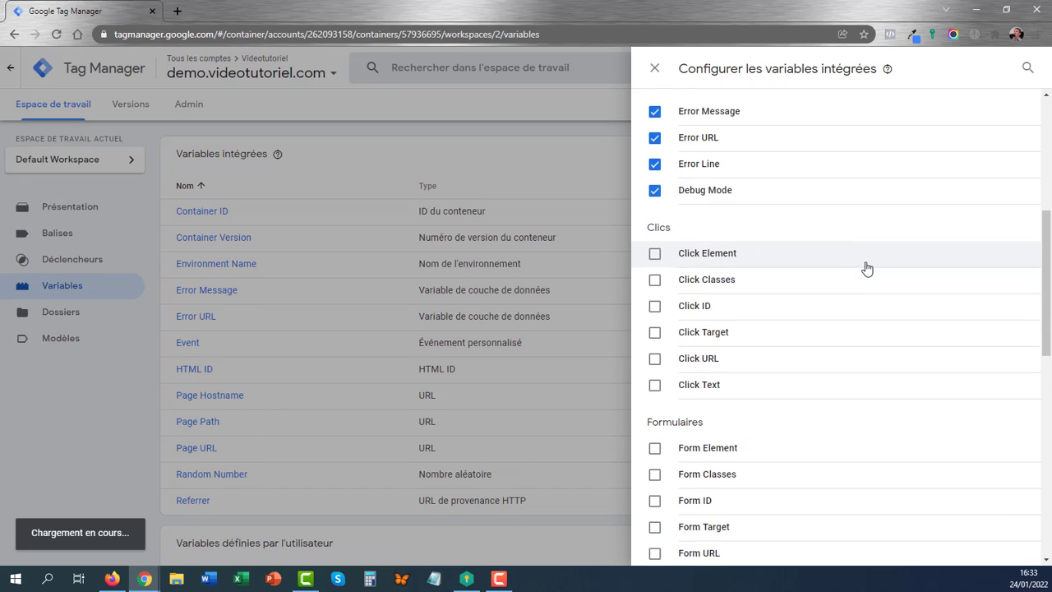
pyautogui.click(655, 156)
pyautogui.click(654, 182)
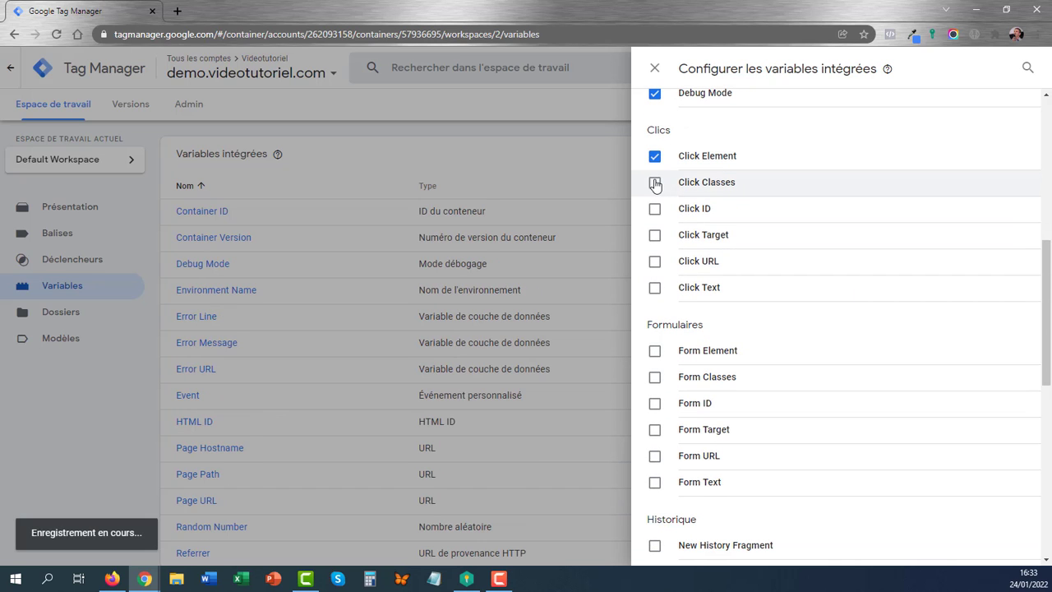
pyautogui.click(655, 209)
pyautogui.click(655, 235)
pyautogui.click(654, 261)
pyautogui.click(654, 288)
# Enable all built-in form variables: Form Element, Form Classes, Form ID, Form Target, Form URL and Form Text
pyautogui.scroll(-2, 655, 288)
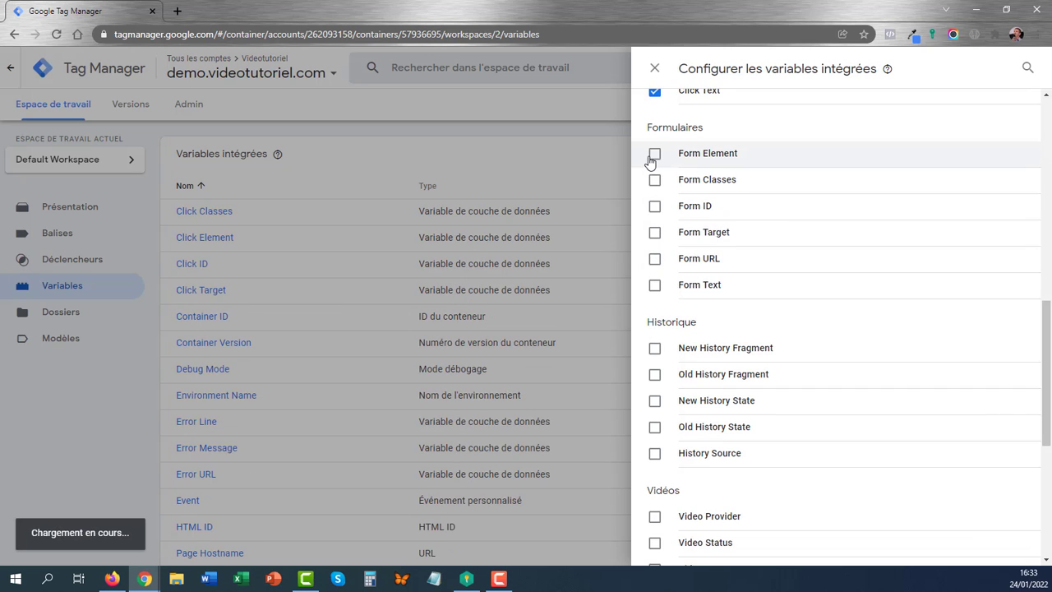
pyautogui.click(655, 154)
pyautogui.click(655, 180)
pyautogui.click(655, 206)
pyautogui.click(654, 232)
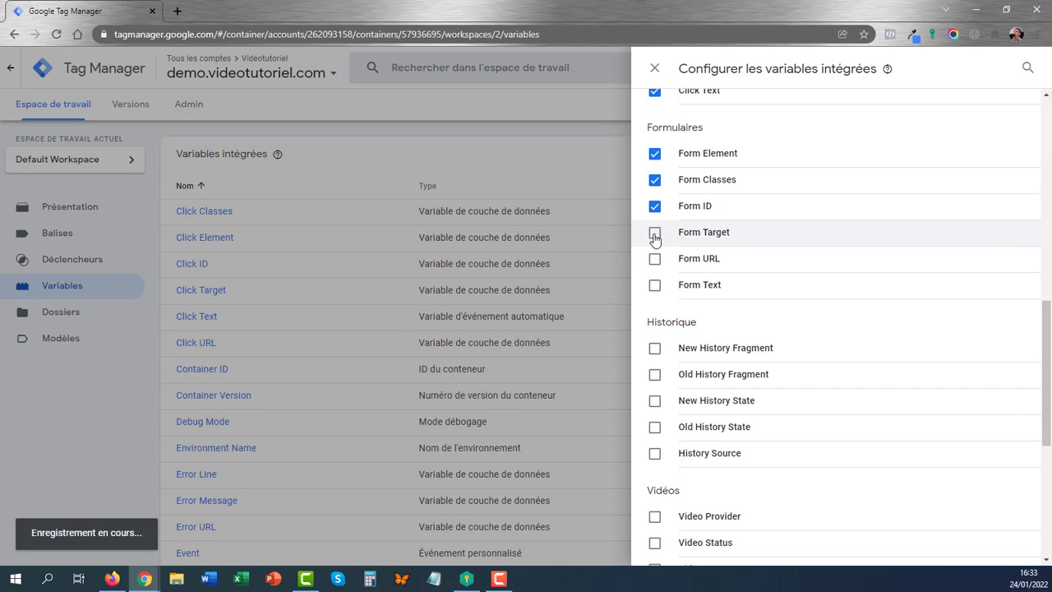
pyautogui.click(655, 259)
pyautogui.click(655, 285)
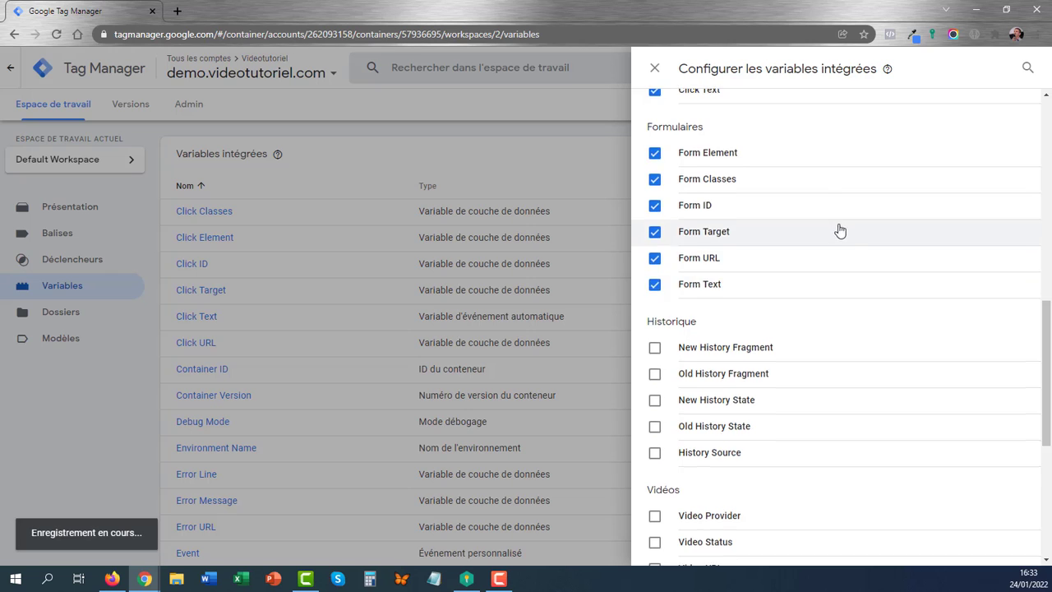
# Enable all eight built-in video variables, from Video Provider through Video Visible, leaving the history variables off
pyautogui.scroll(-2, 690, 235)
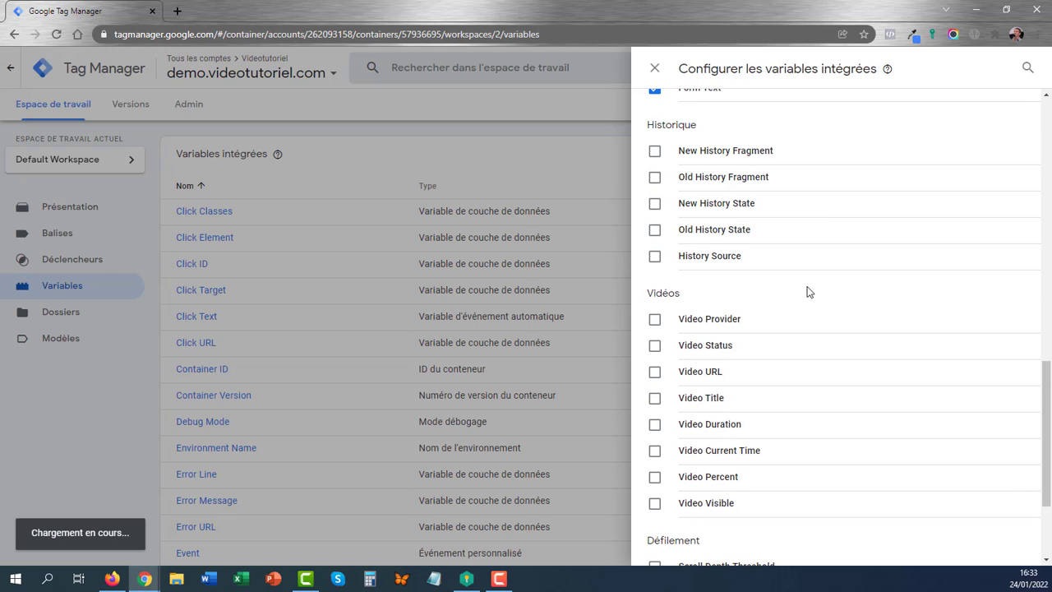
pyautogui.scroll(-2, 649, 209)
pyautogui.click(654, 188)
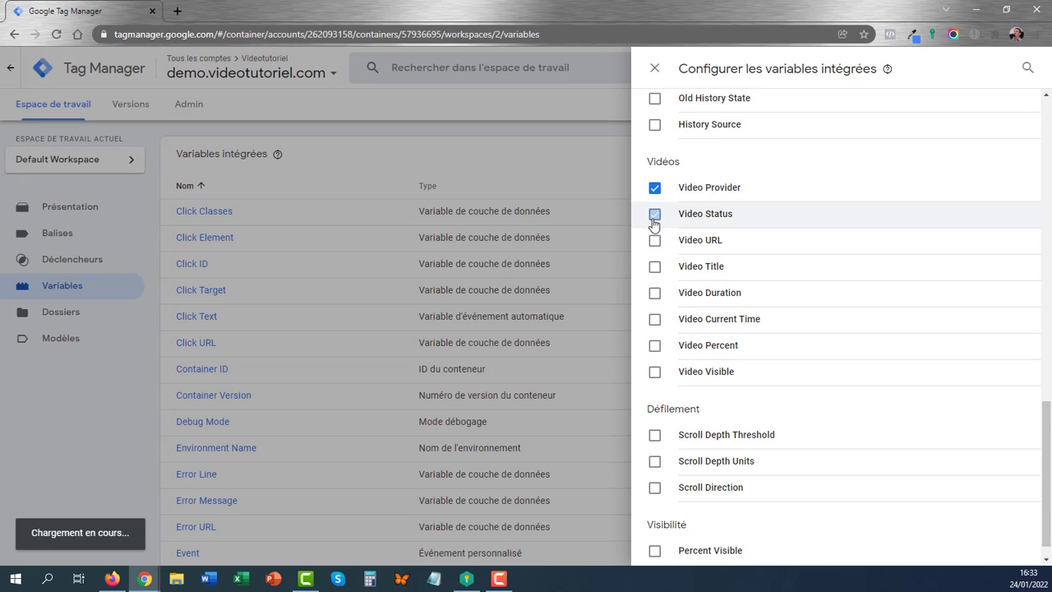
pyautogui.click(655, 214)
pyautogui.click(657, 242)
pyautogui.click(657, 268)
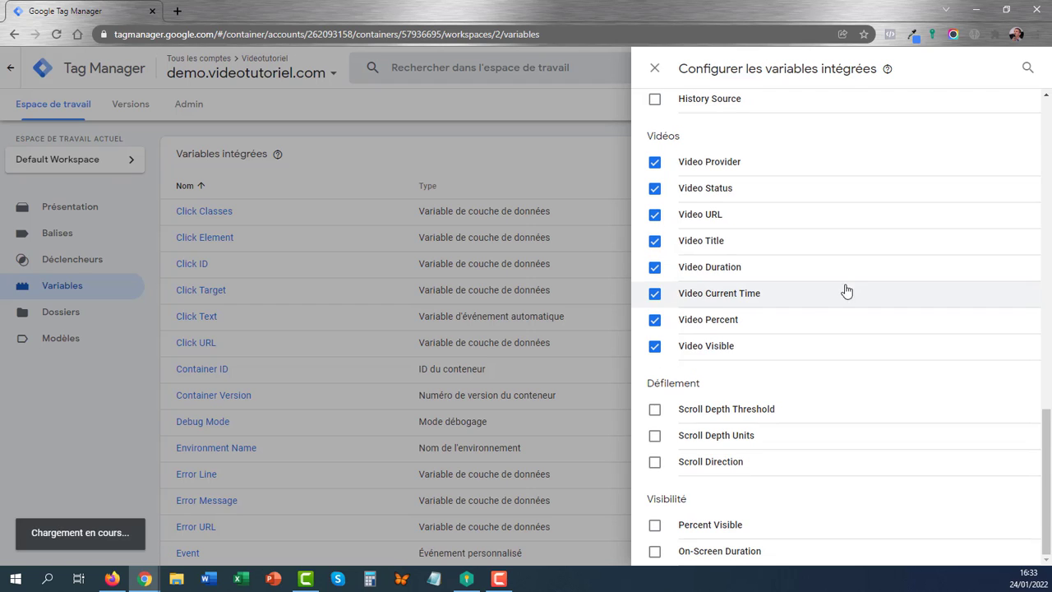
# Enable the three scroll variables plus Percent Visible and On-Screen Duration, and close the built-in variables configuration
pyautogui.click(655, 409)
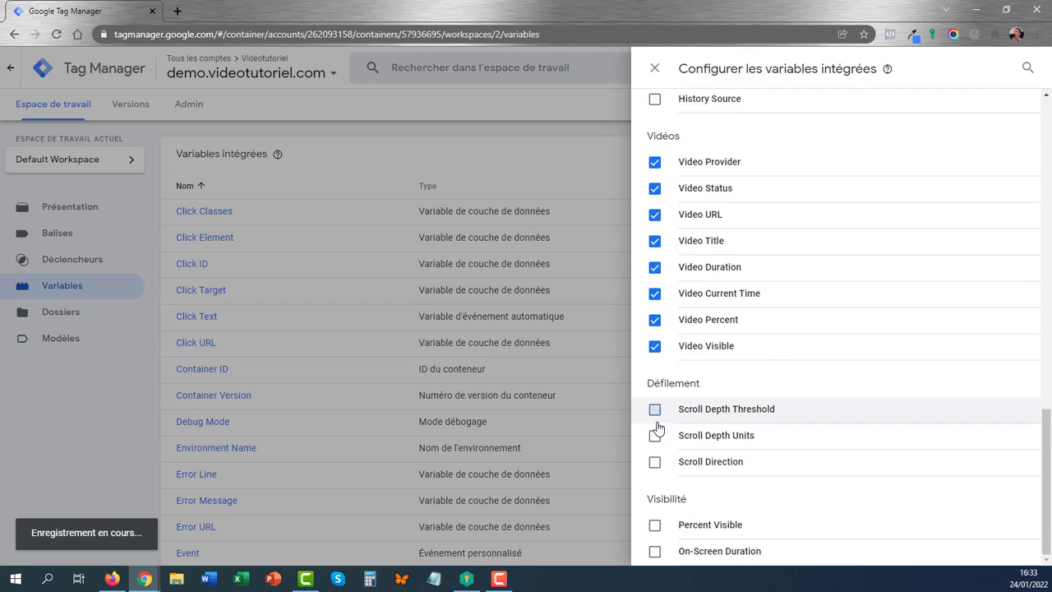
pyautogui.click(654, 437)
pyautogui.click(655, 462)
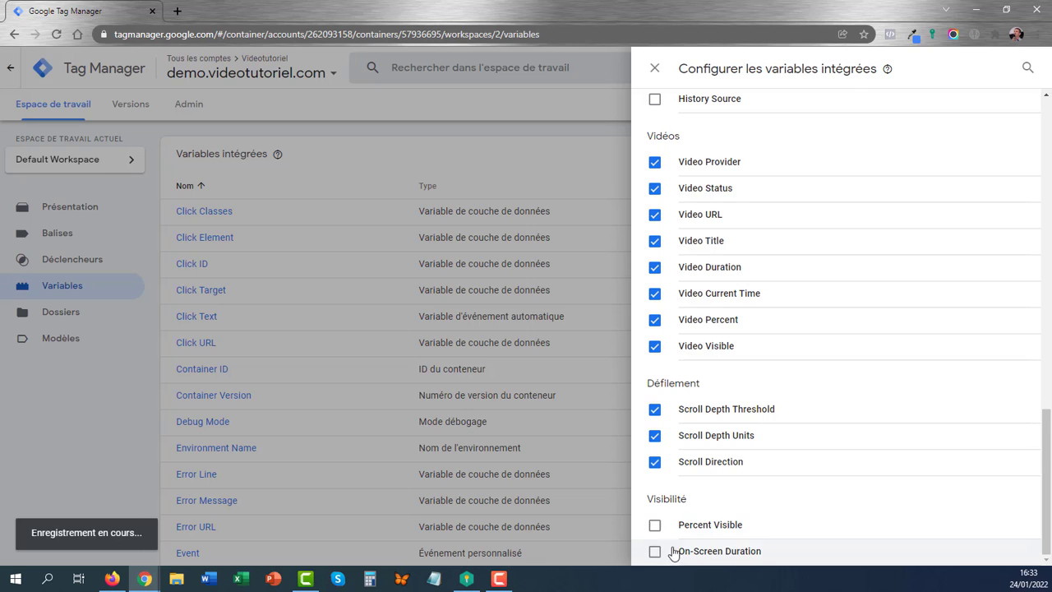
pyautogui.click(654, 525)
pyautogui.click(655, 552)
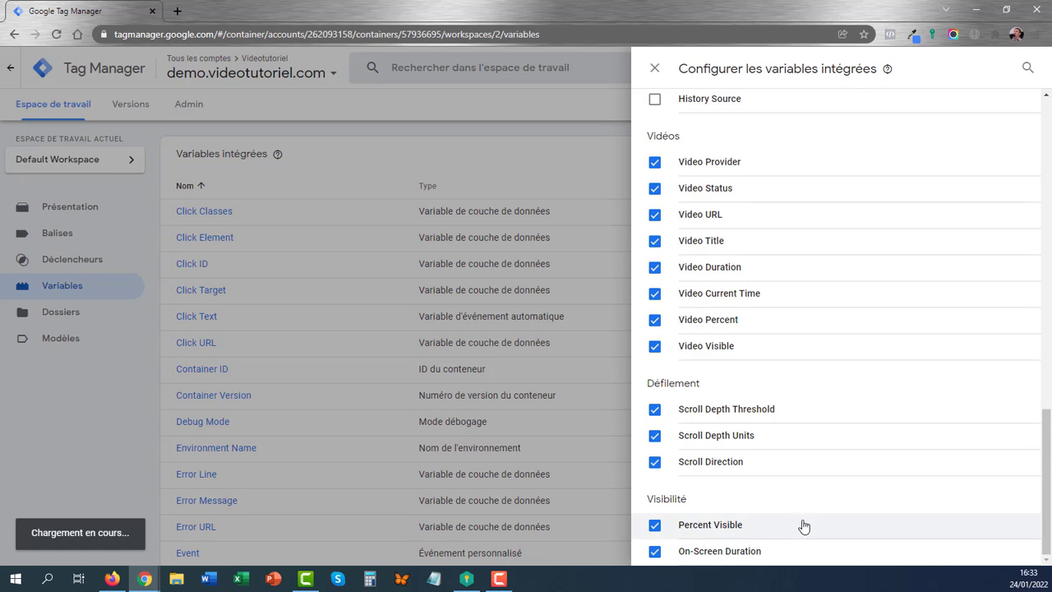
pyautogui.click(655, 68)
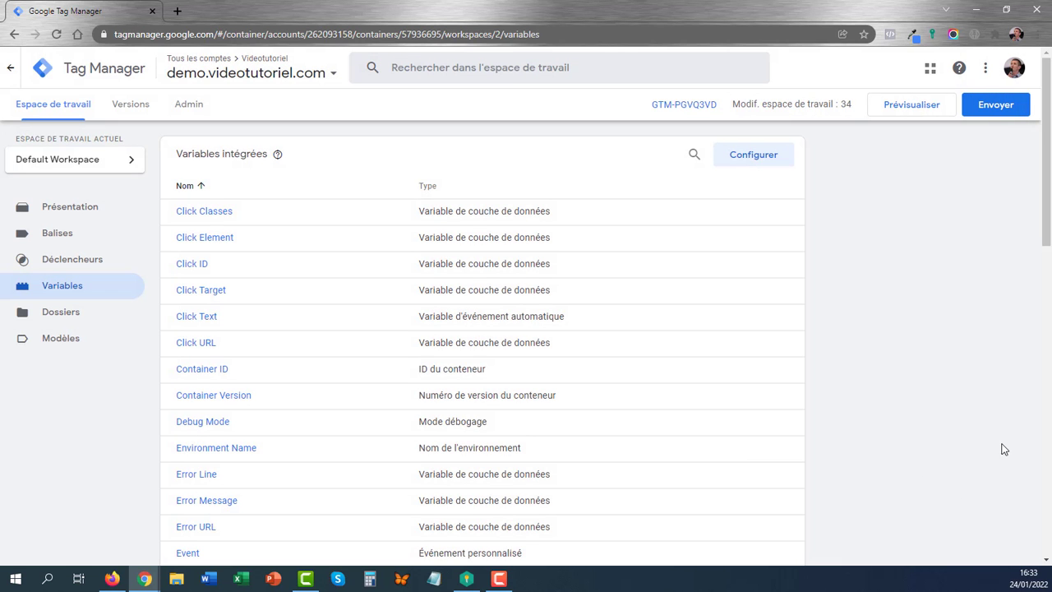
# Create a new tag and set its type to Google Analytics : Configuration GA4
pyautogui.click(54, 232)
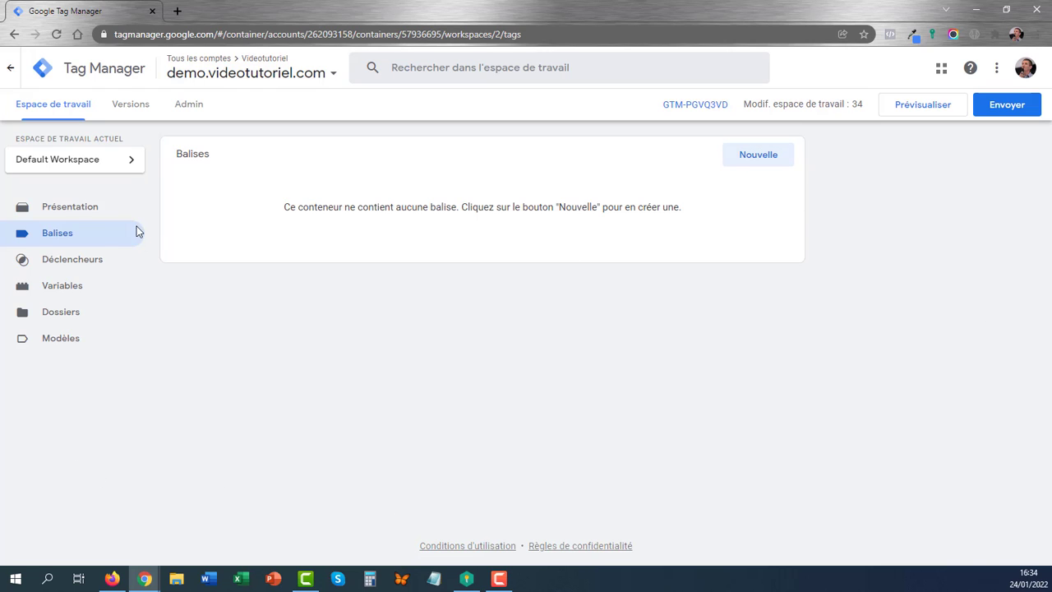
pyautogui.click(762, 167)
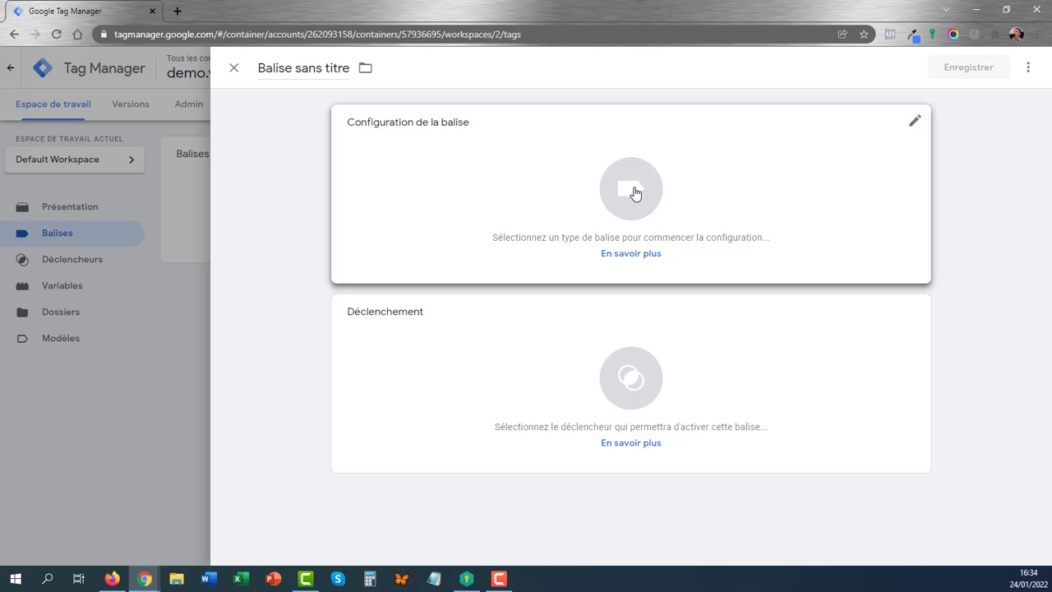
pyautogui.click(635, 193)
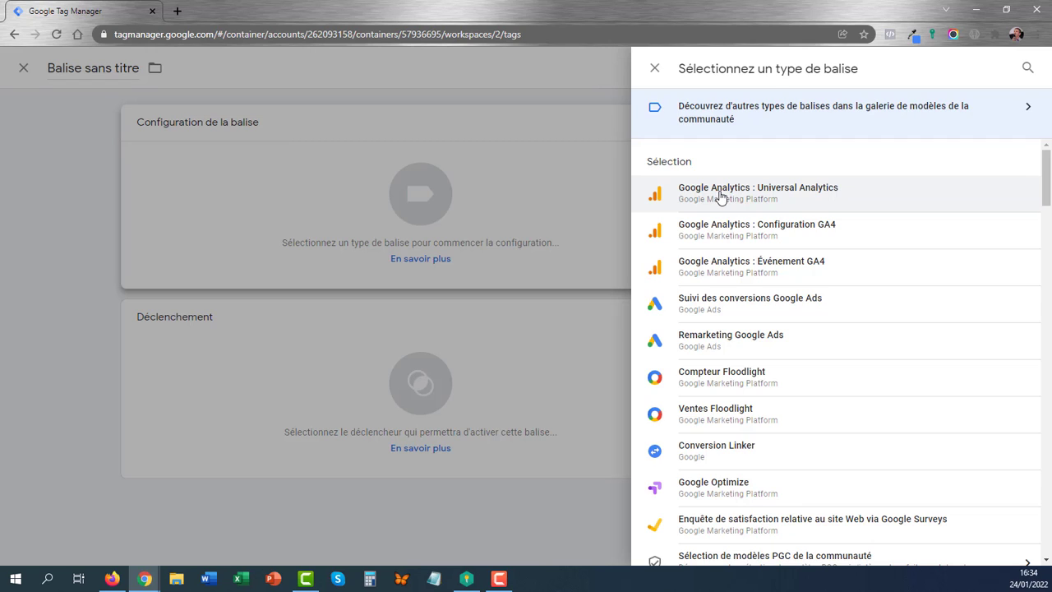
pyautogui.click(751, 231)
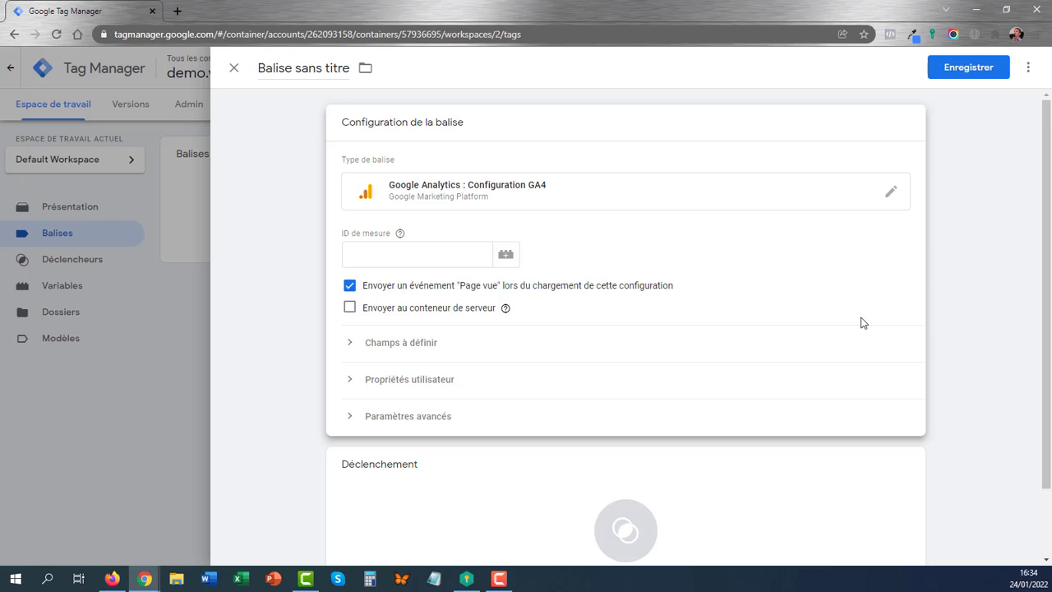
# In Google Analytics, open the demo.videotutoriel web data stream, copy its measurement ID and return to Google Tag Manager
pyautogui.click(379, 255)
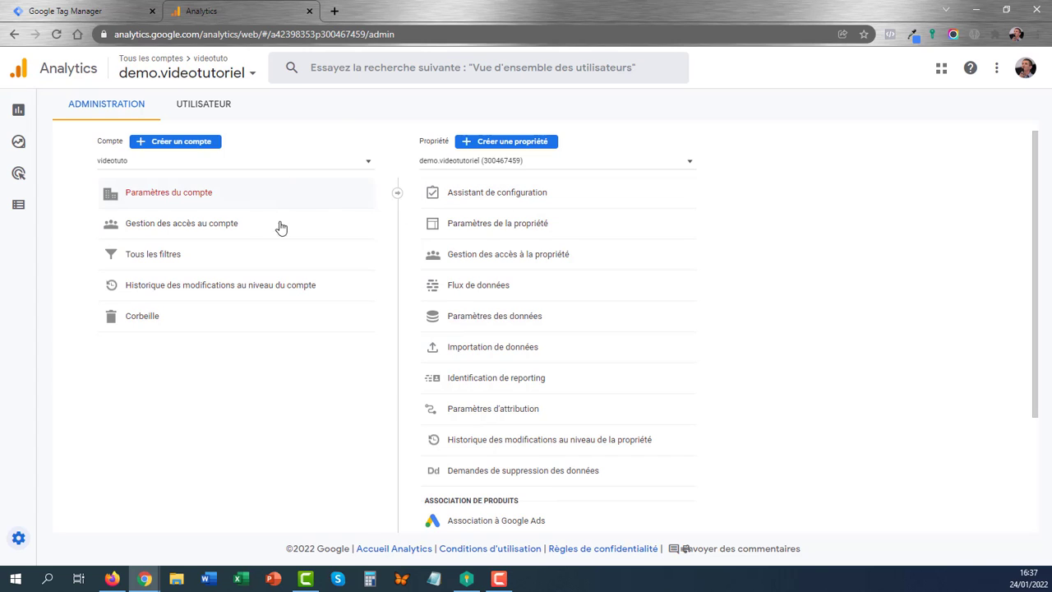
pyautogui.click(483, 288)
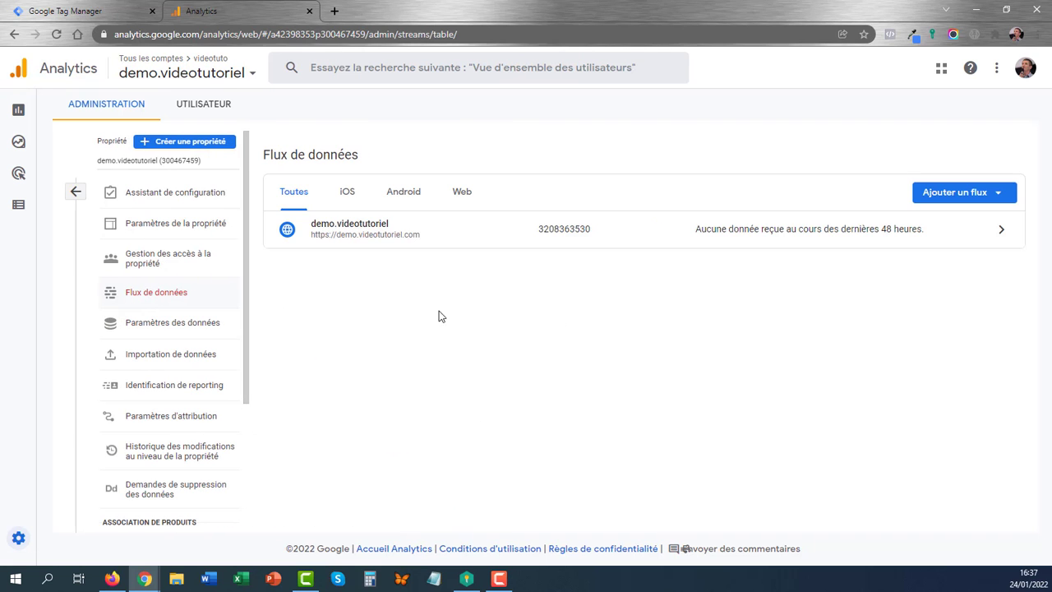
pyautogui.click(356, 234)
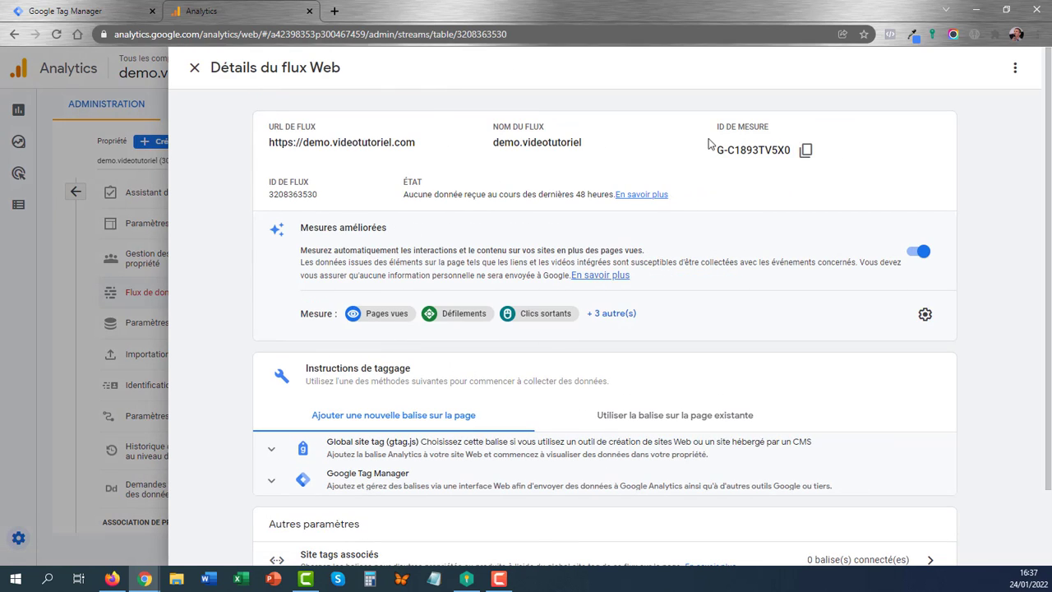
pyautogui.click(806, 154)
pyautogui.click(102, 12)
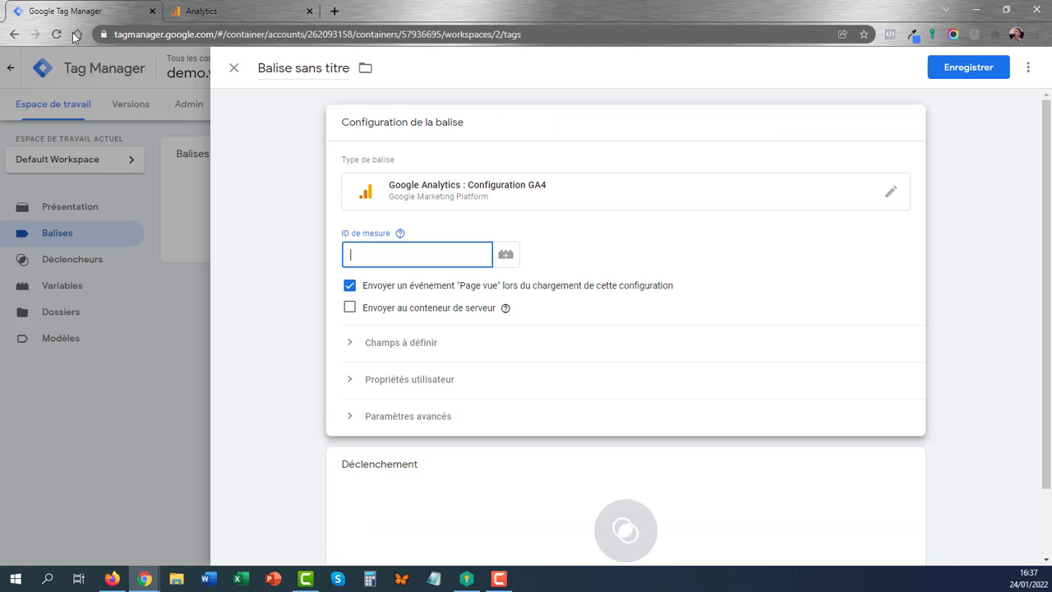
# For the tag's measurement ID, create a new variable of type Constant with the copied value G-C1893TV5X0
pyautogui.click(355, 236)
pyautogui.click(505, 307)
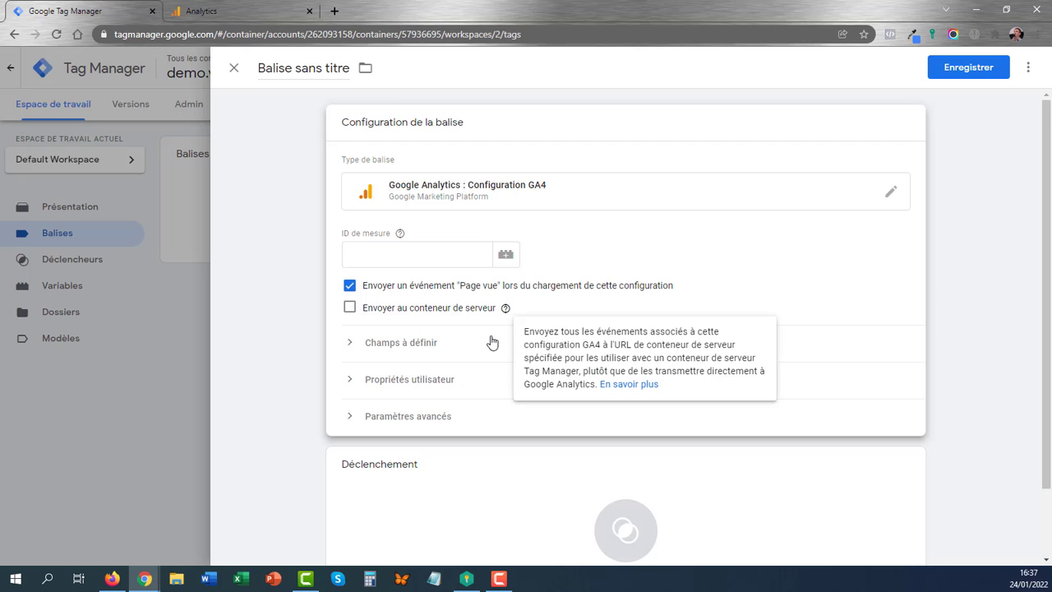
pyautogui.click(506, 257)
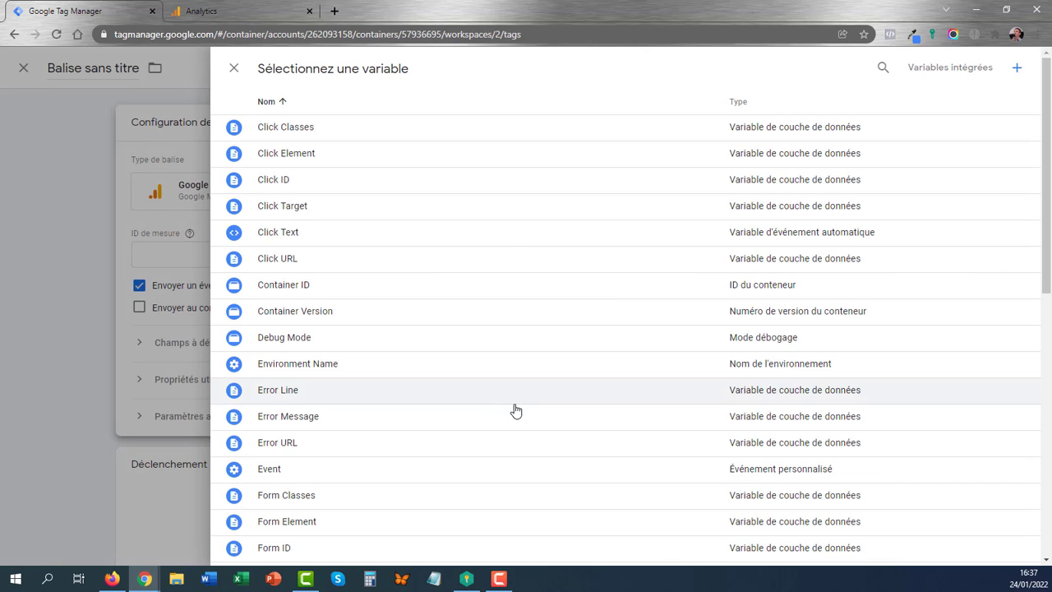
pyautogui.click(1017, 69)
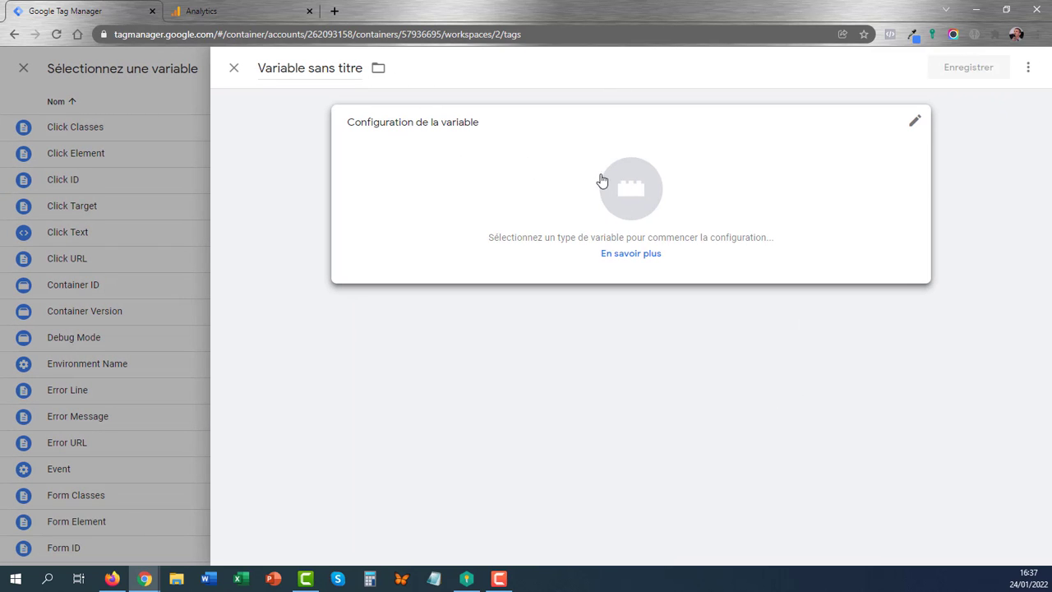
pyautogui.click(632, 190)
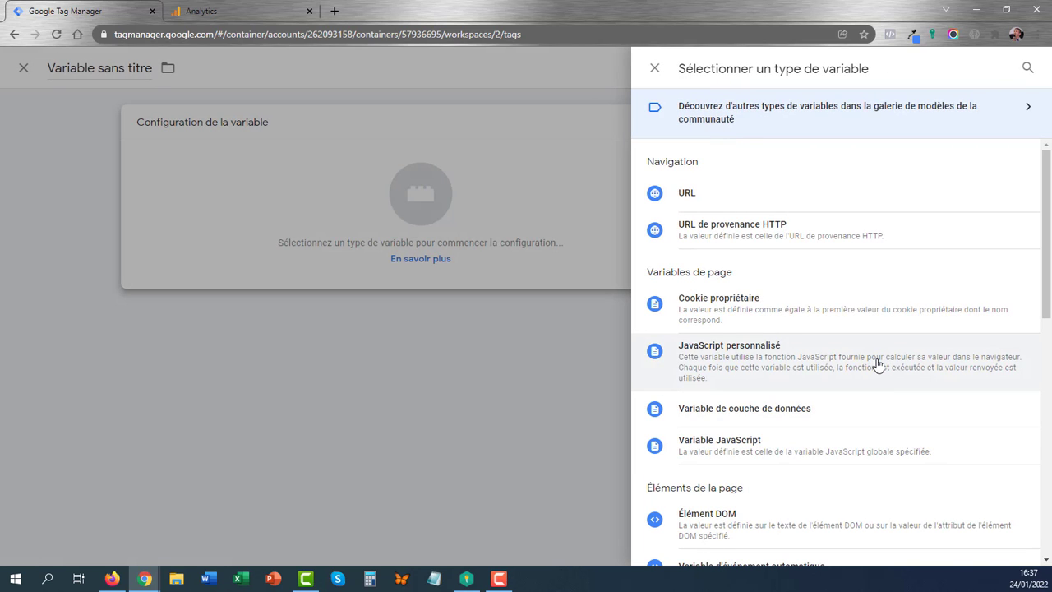
pyautogui.scroll(-3, 876, 364)
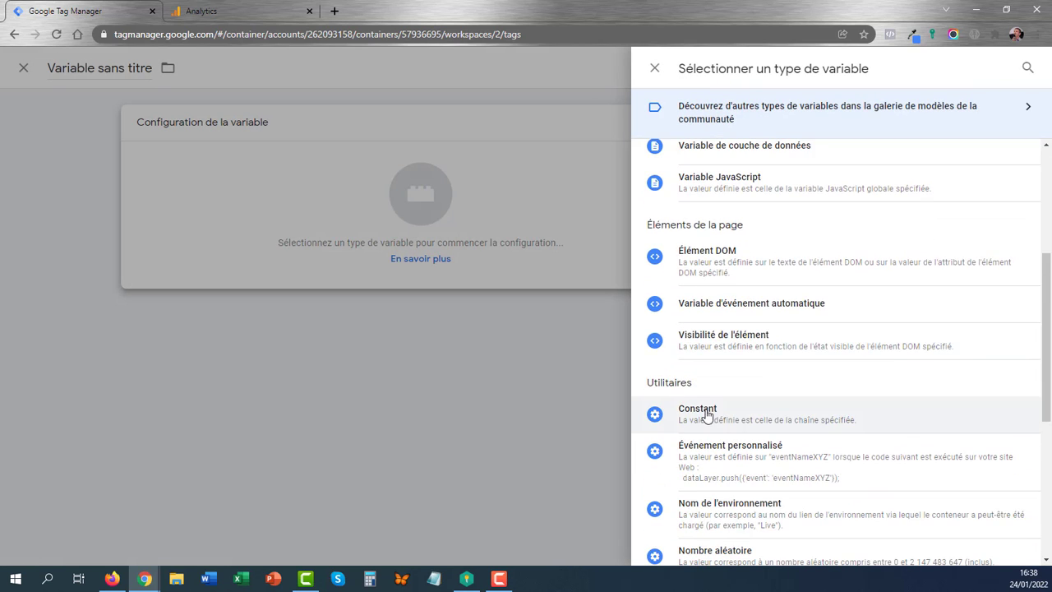
pyautogui.click(699, 415)
pyautogui.click(420, 253)
pyautogui.hotkey('ctrl', 'v')
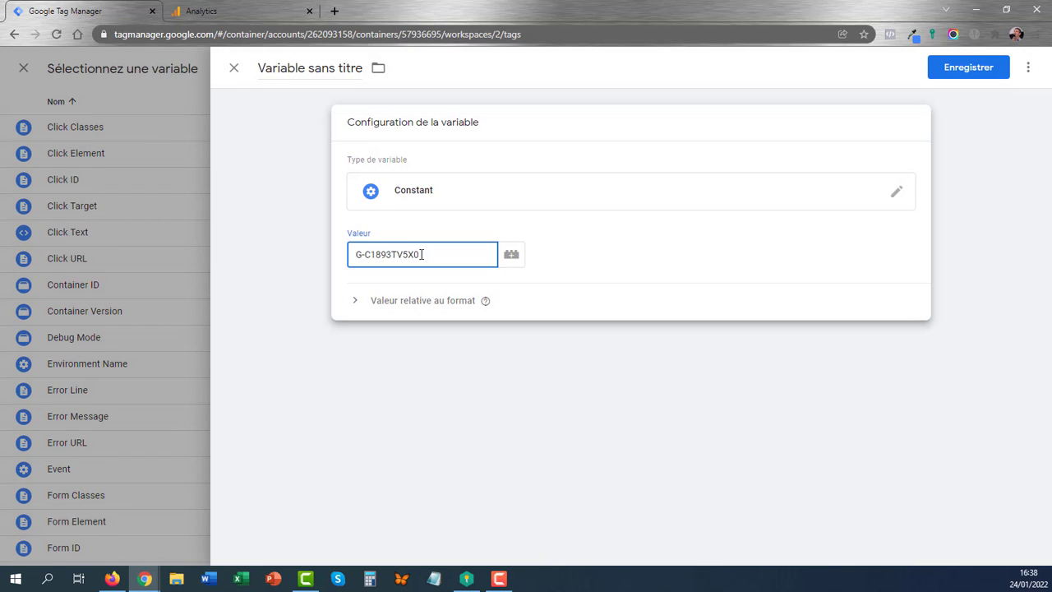
# Name the variable "Constant - GA4 - G-C1893TV5X0" and save it
pyautogui.click(361, 67)
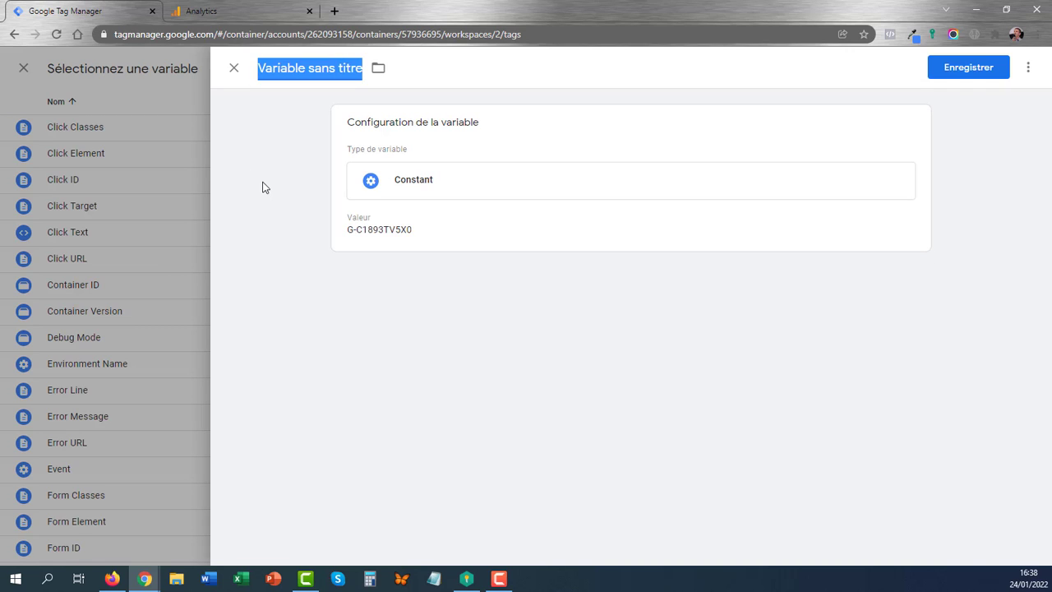
pyautogui.write('Constant -')
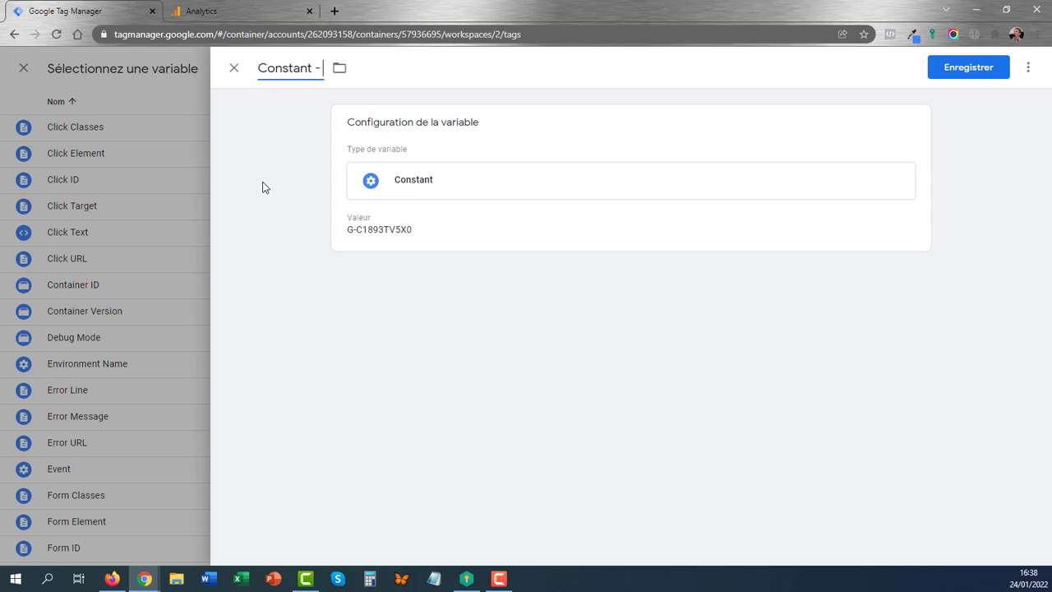
pyautogui.write('GA4 -')
pyautogui.hotkey('ctrl', 'v')
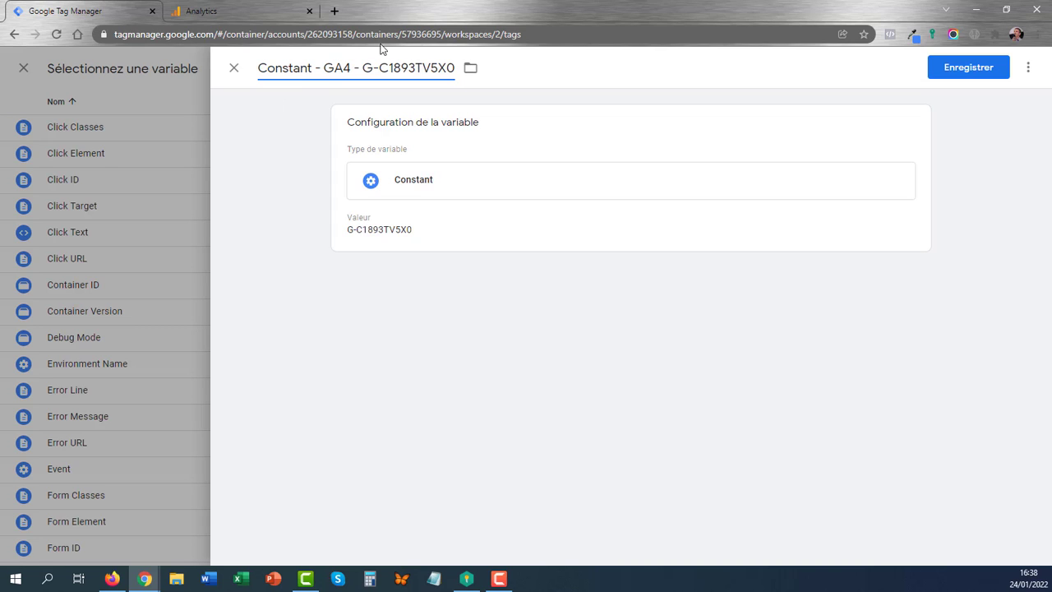
pyautogui.click(968, 67)
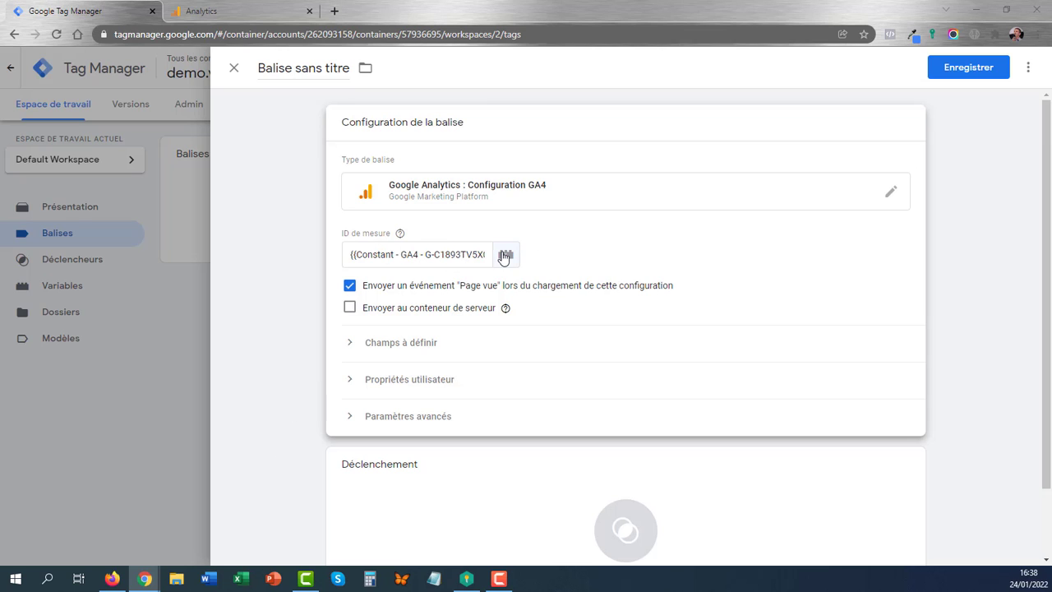
# Assign the All Pages trigger to the tag and save it under the name "GA4 - config - G-C1893TV5X0"
pyautogui.click(626, 535)
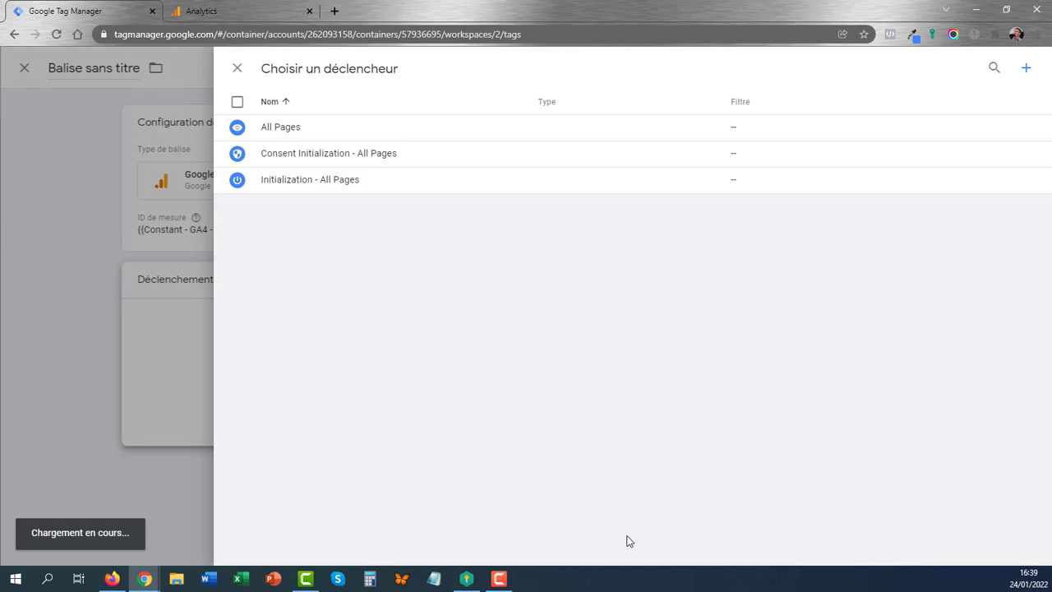
pyautogui.click(271, 130)
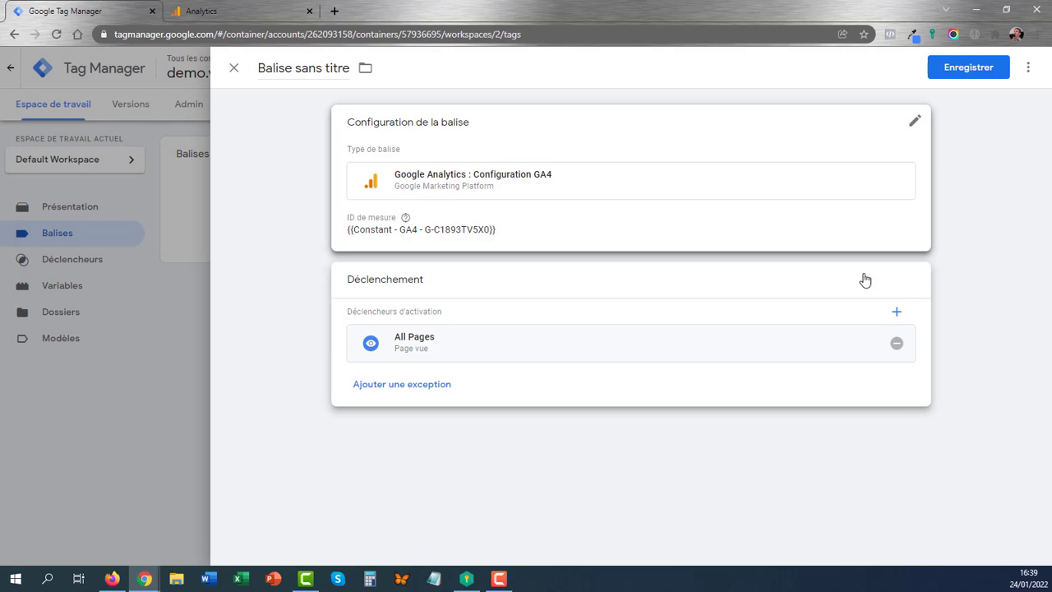
pyautogui.click(968, 66)
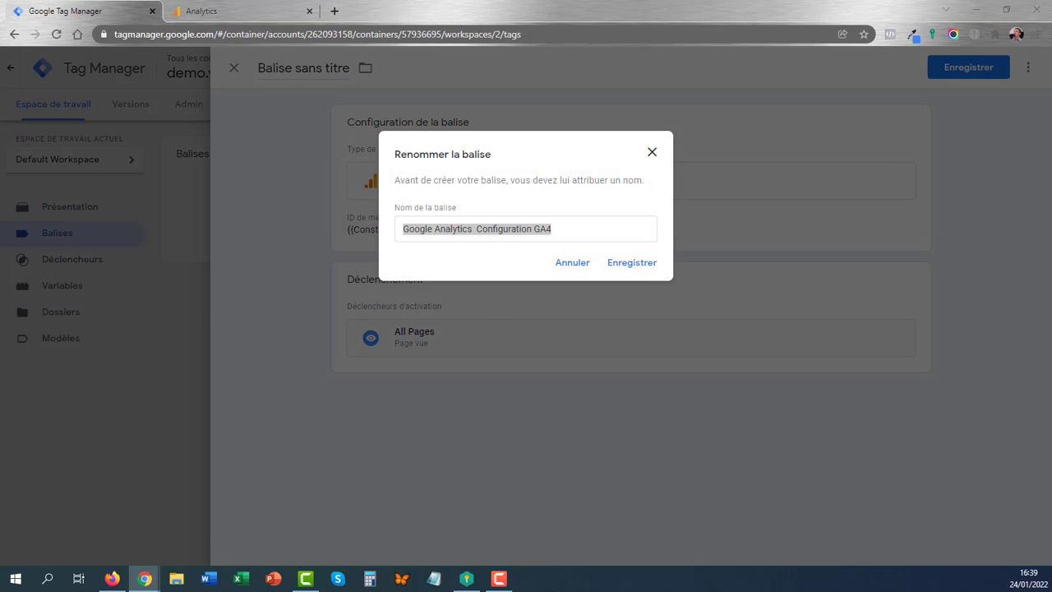
pyautogui.write('GA4 - config - G-C1893TV5X0')
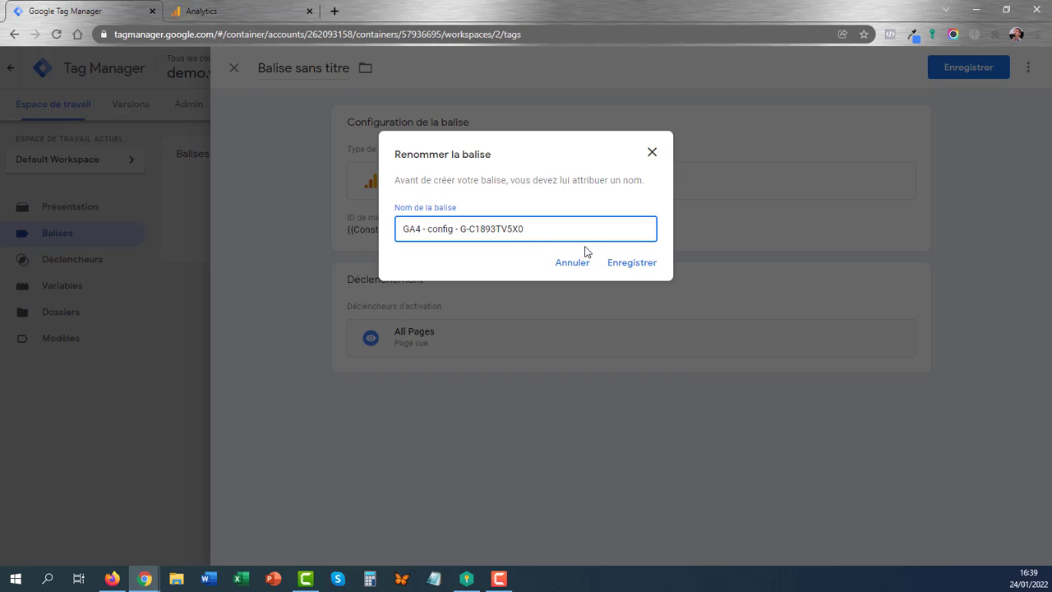
pyautogui.click(641, 274)
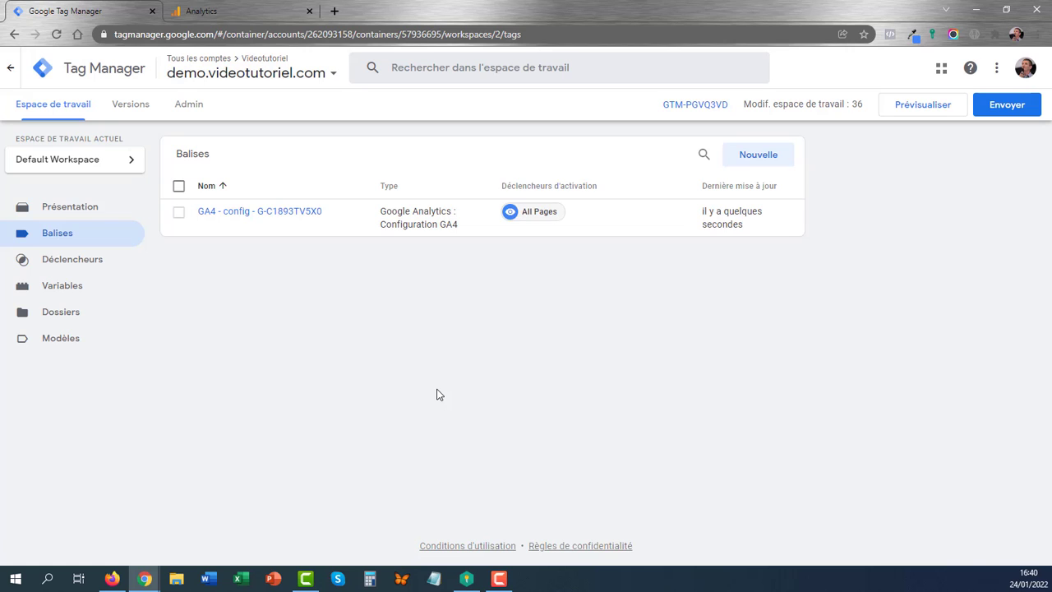
pyautogui.click(924, 106)
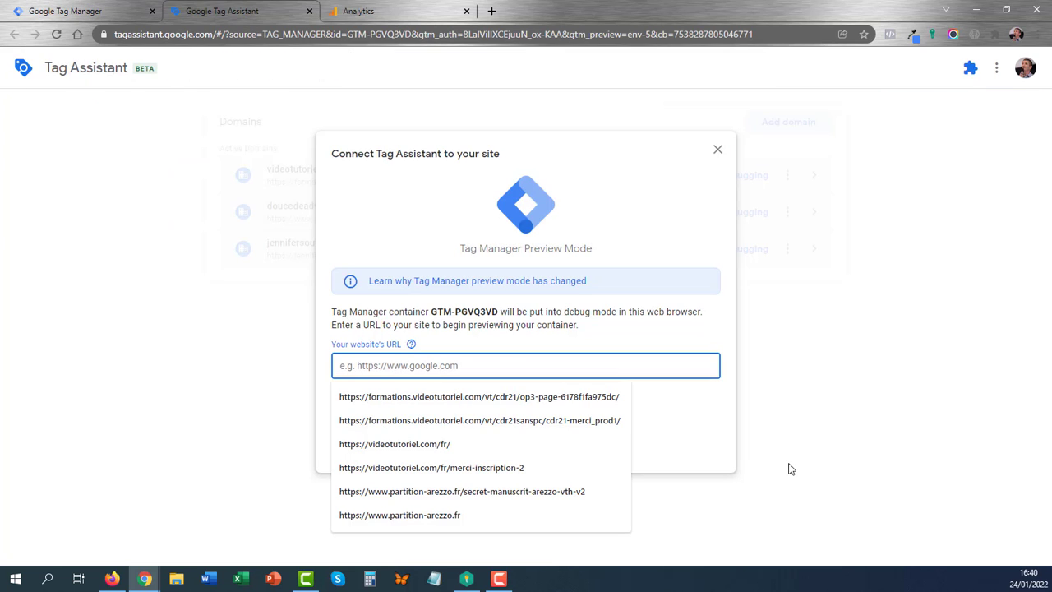
pyautogui.write('https://demo.videotutoriel.com')
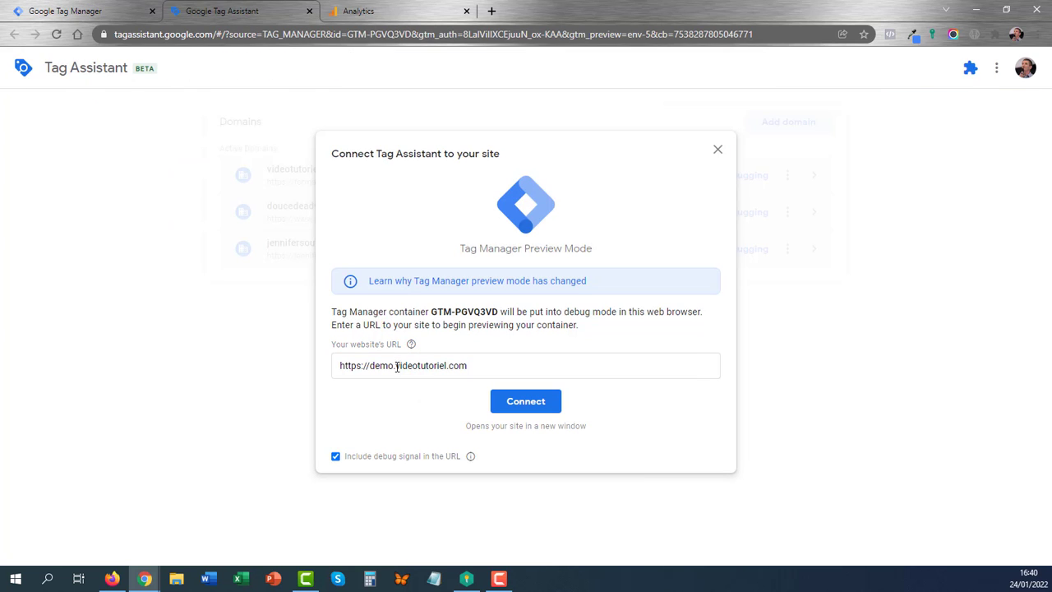
pyautogui.click(530, 408)
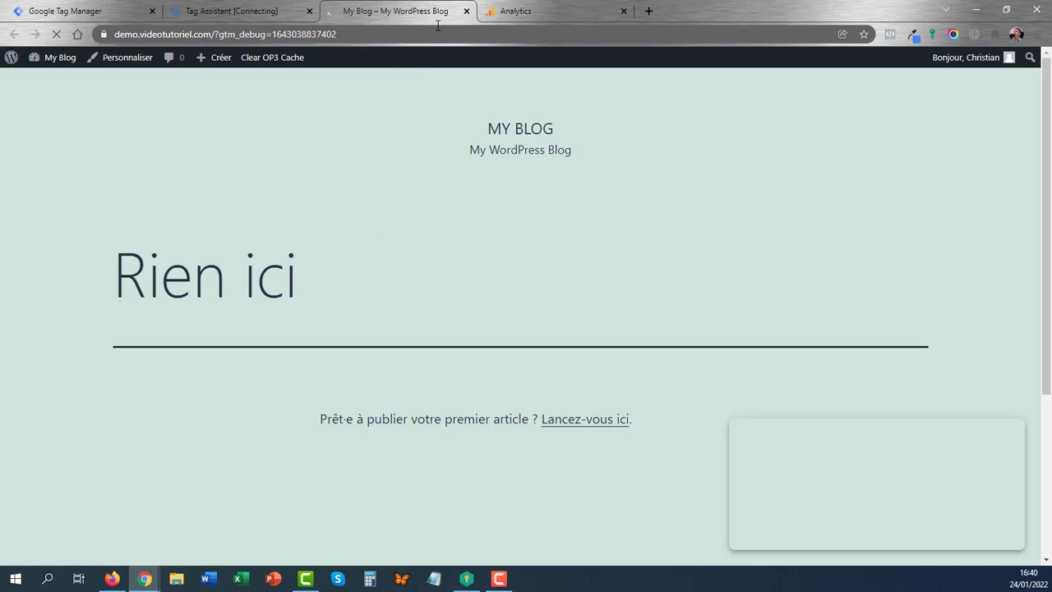
pyautogui.moveTo(235, 34); pyautogui.dragTo(306, 34)
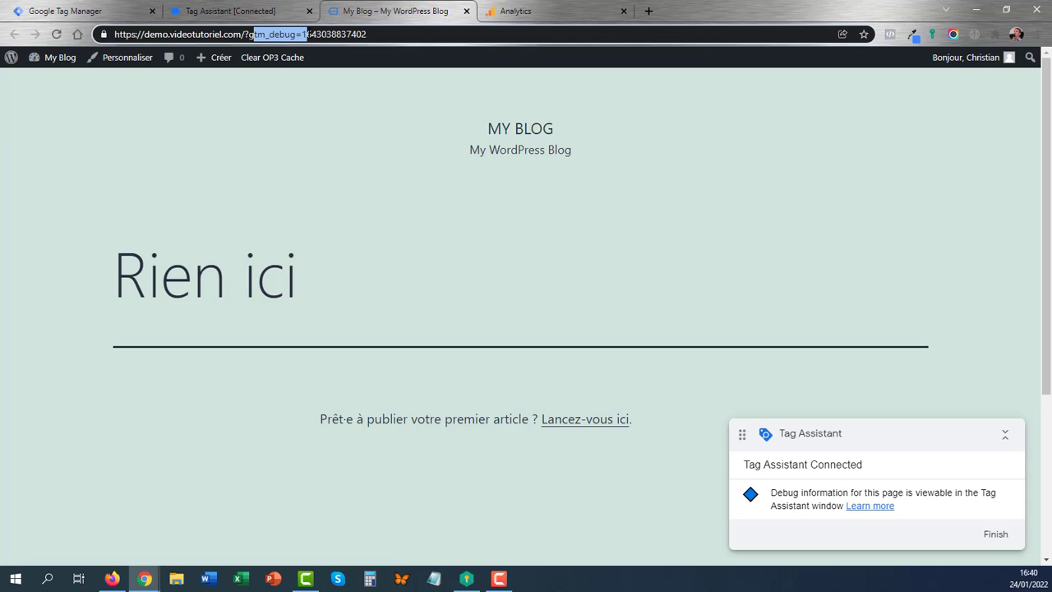
pyautogui.click(310, 193)
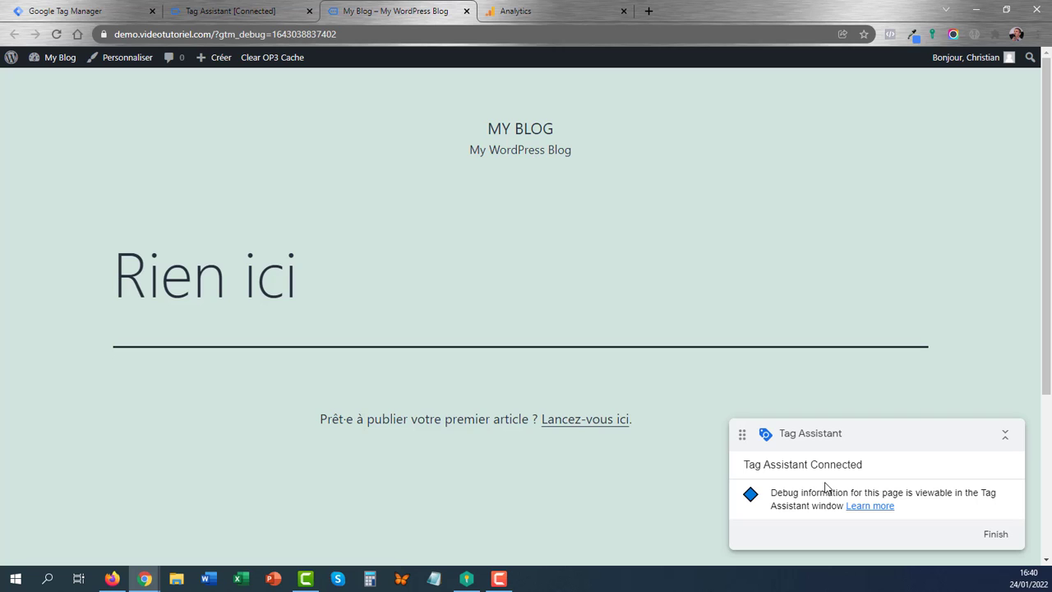
# In Tag Assistant, examine the details of the Page View hit sent by the G-C1893TV5X0 container, then close them
pyautogui.click(258, 12)
pyautogui.click(528, 301)
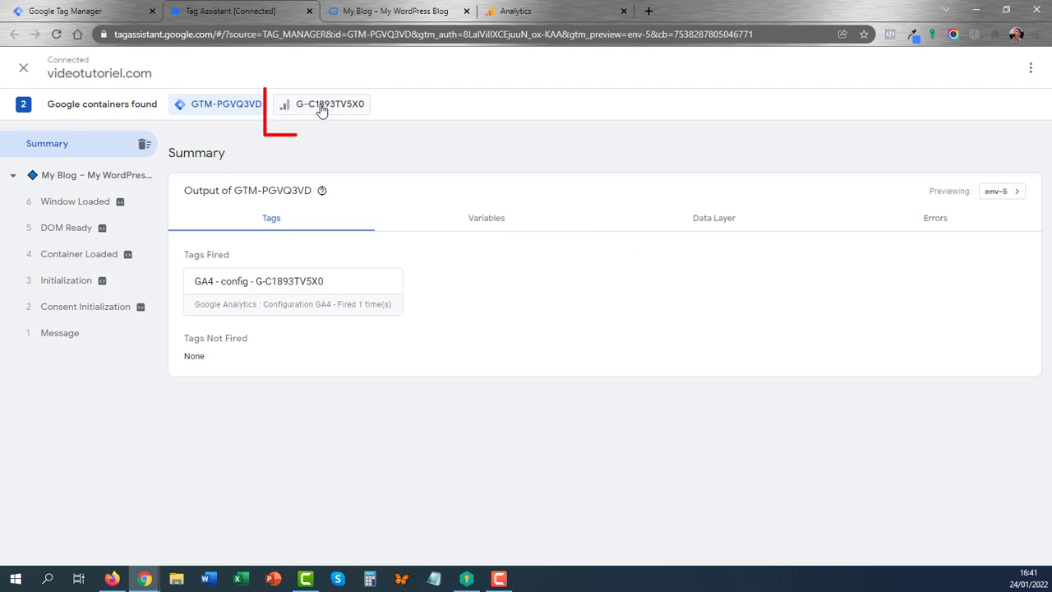
pyautogui.click(324, 109)
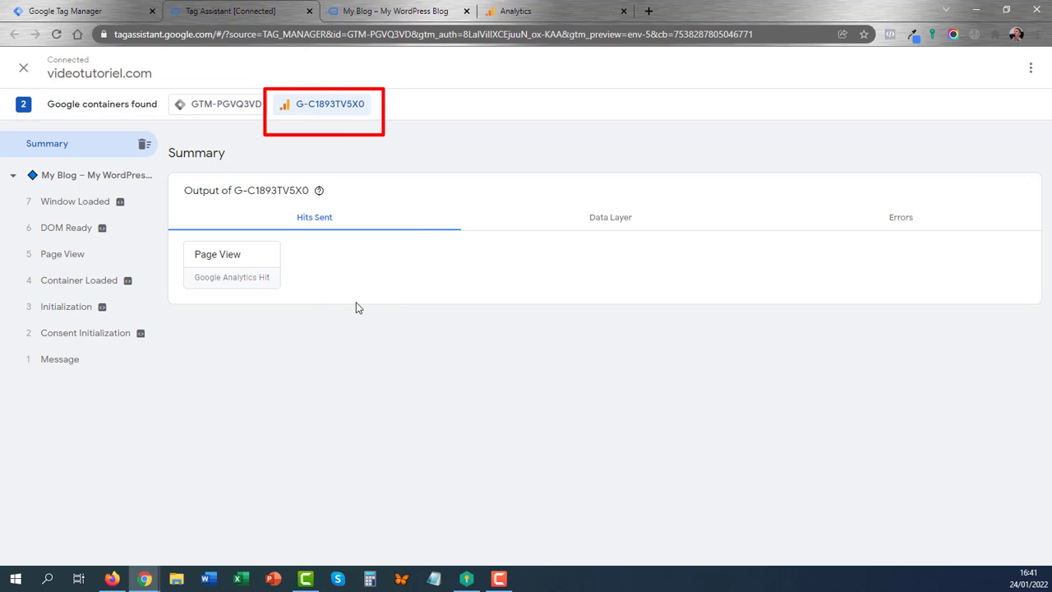
pyautogui.click(228, 269)
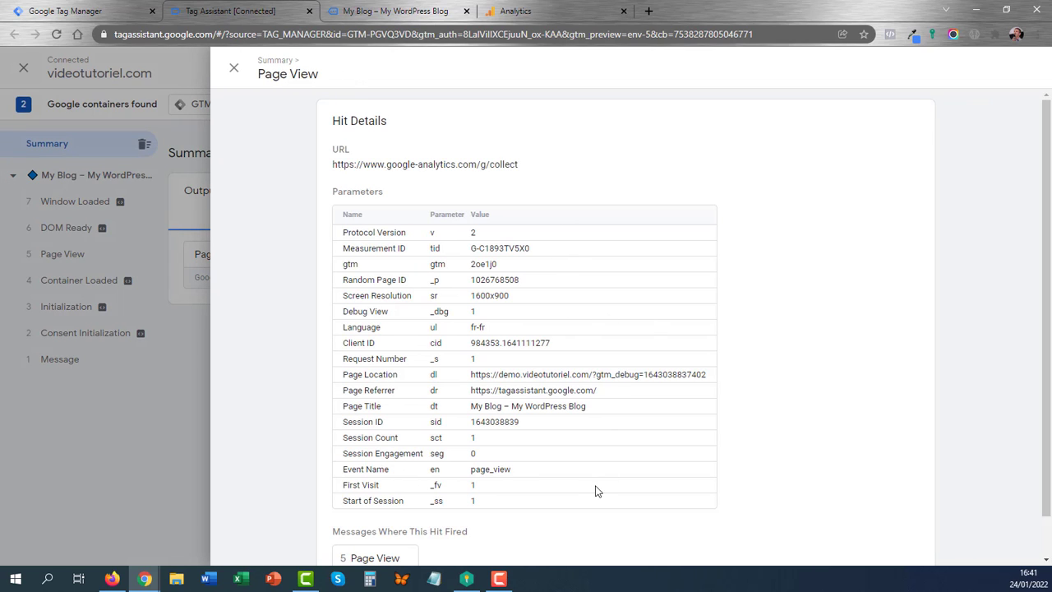
pyautogui.click(234, 69)
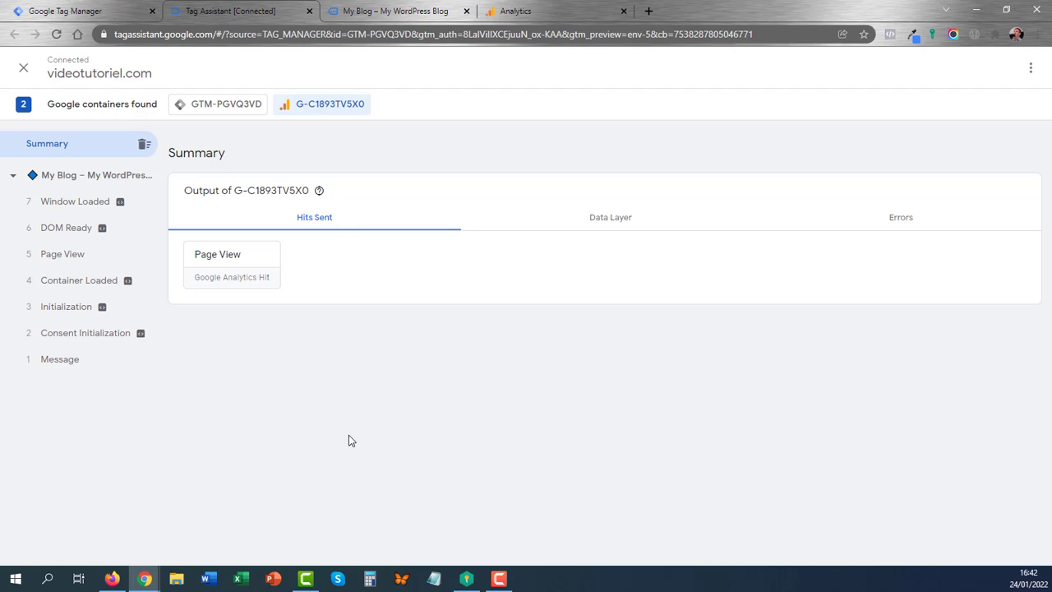
# Switch to Google Analytics and check the views by page title in the real-time report
pyautogui.click(540, 15)
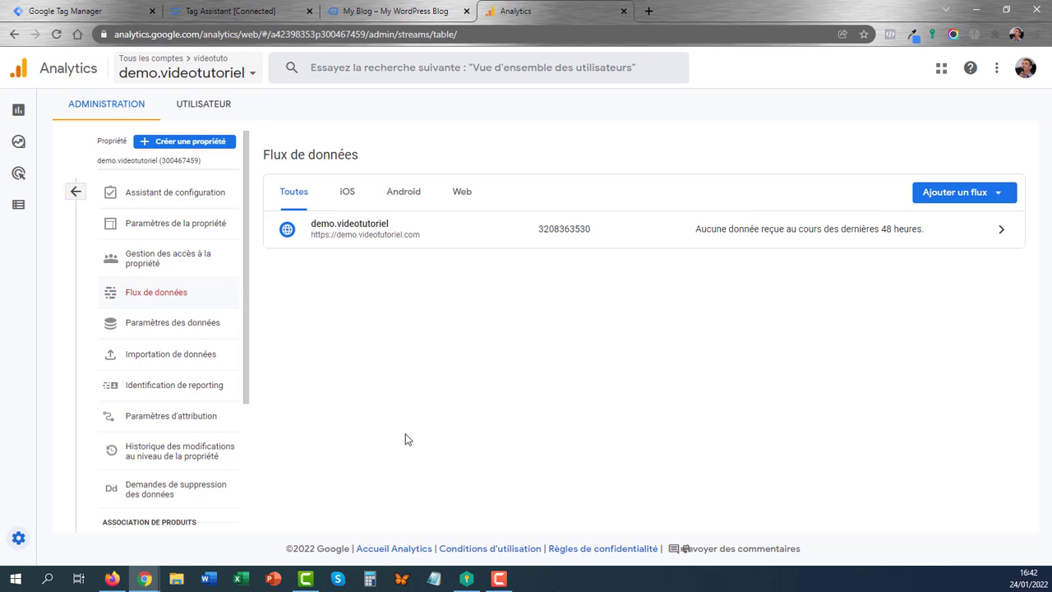
pyautogui.click(18, 112)
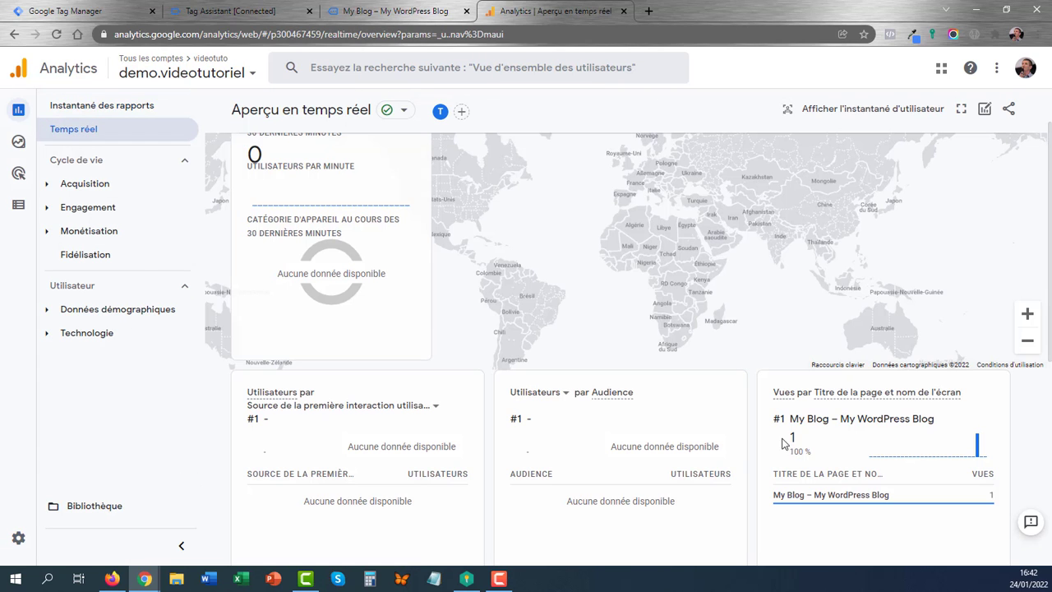
pyautogui.moveTo(780, 495)
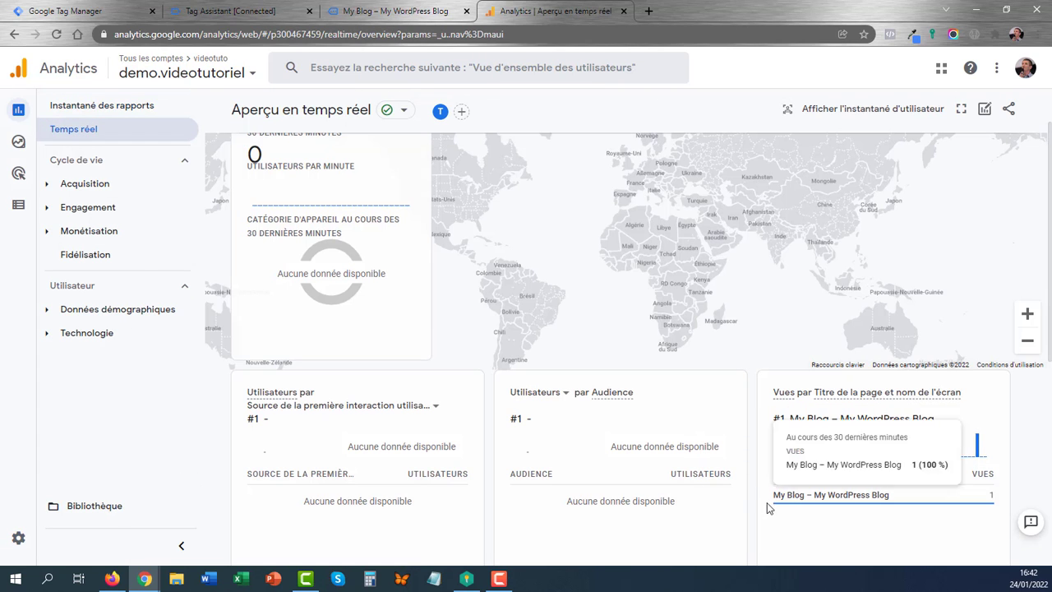